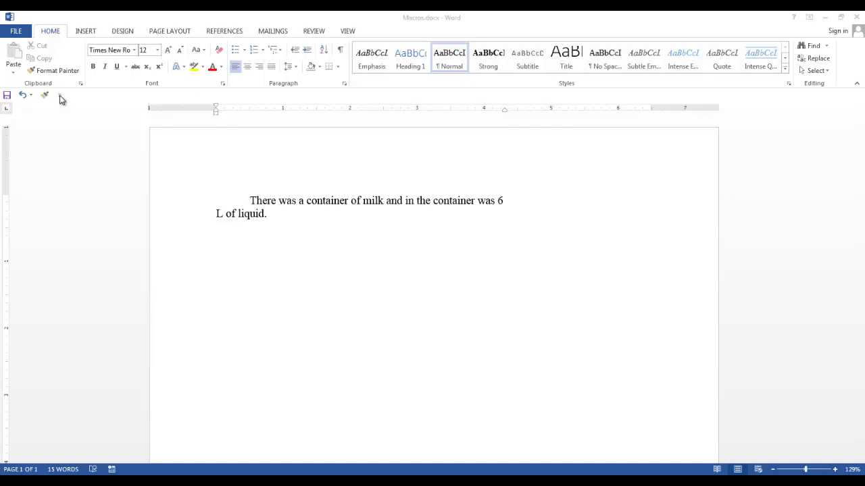
# - Enable the Developer tab through Customize Ribbon in the Word Options dialog
pyautogui.click(60, 96)
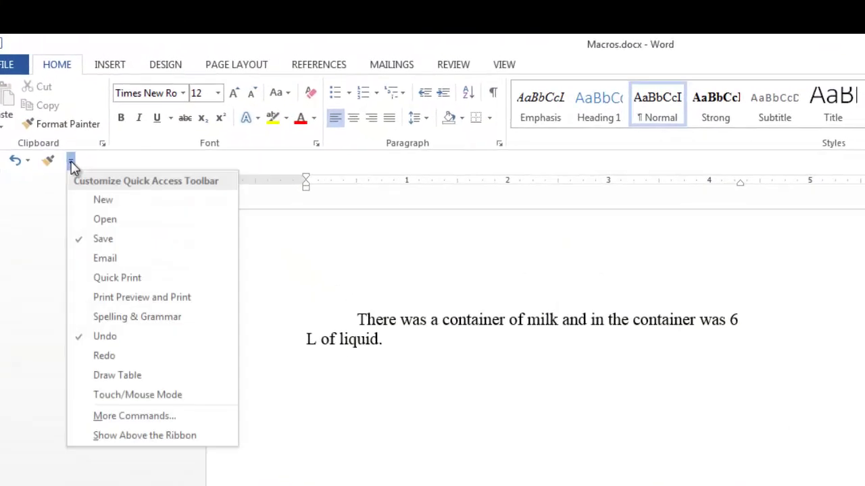
pyautogui.click(152, 417)
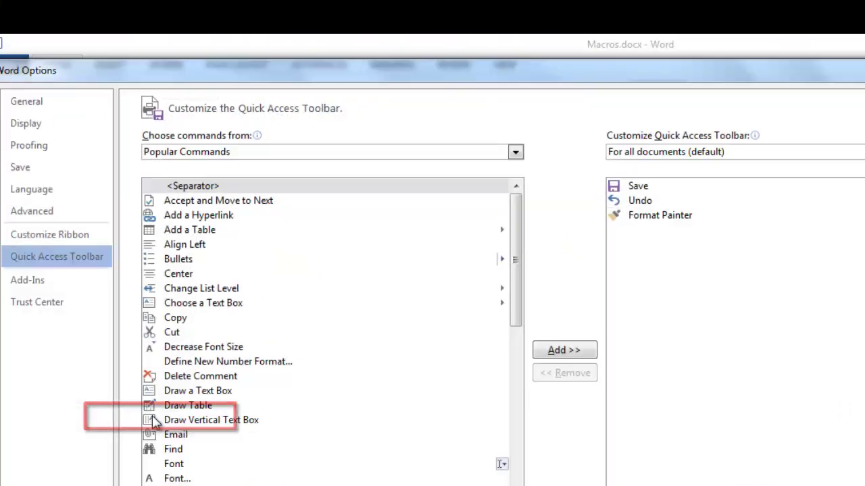
pyautogui.click(42, 237)
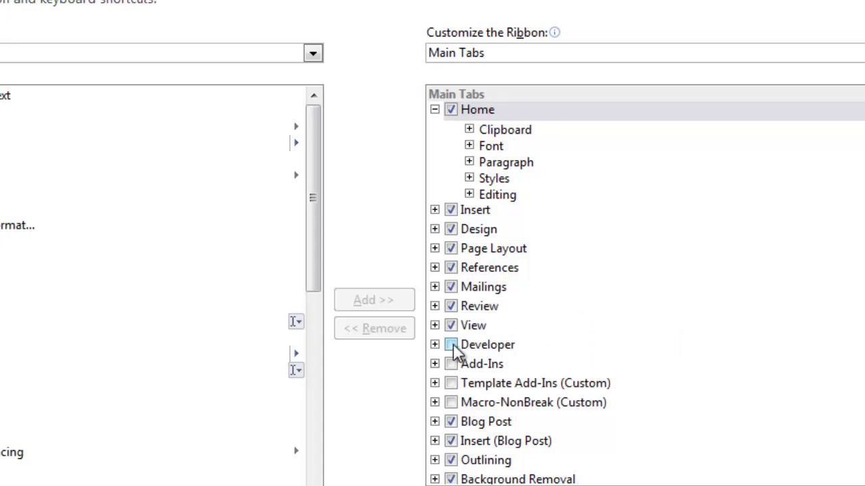
pyautogui.click(450, 345)
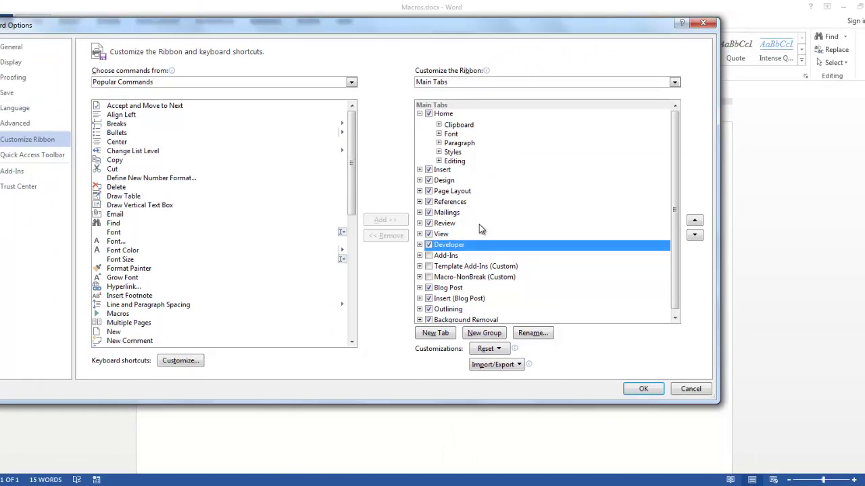
pyautogui.click(645, 390)
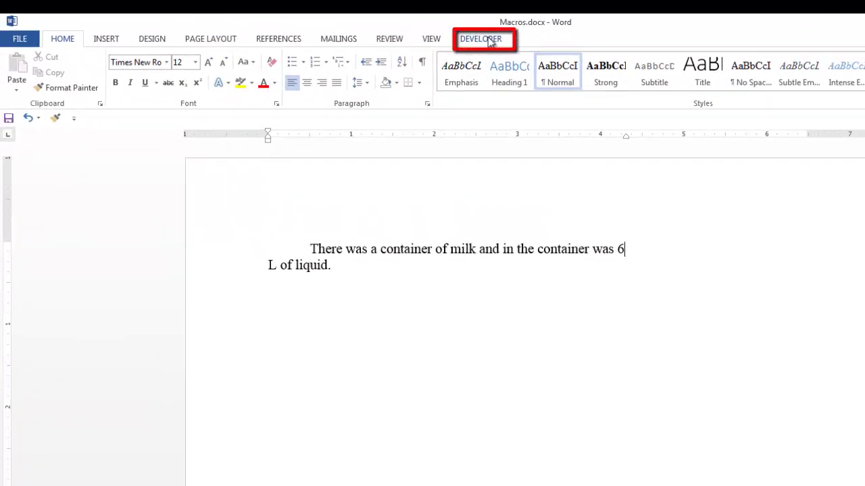
# - Switch to the Developer ribbon tab to show the macro recording commands
pyautogui.click(480, 40)
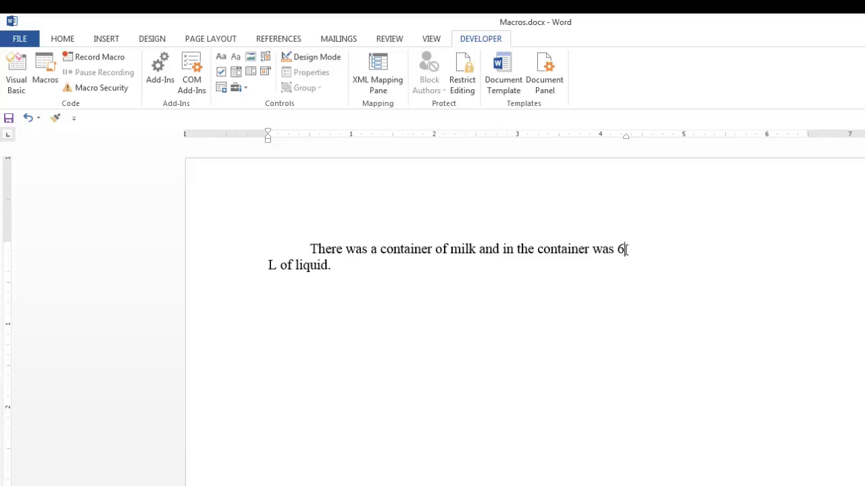
# - Record a new macro called NonBreakingSpace, stored in All Documents (Normal.dotm)
pyautogui.click(113, 59)
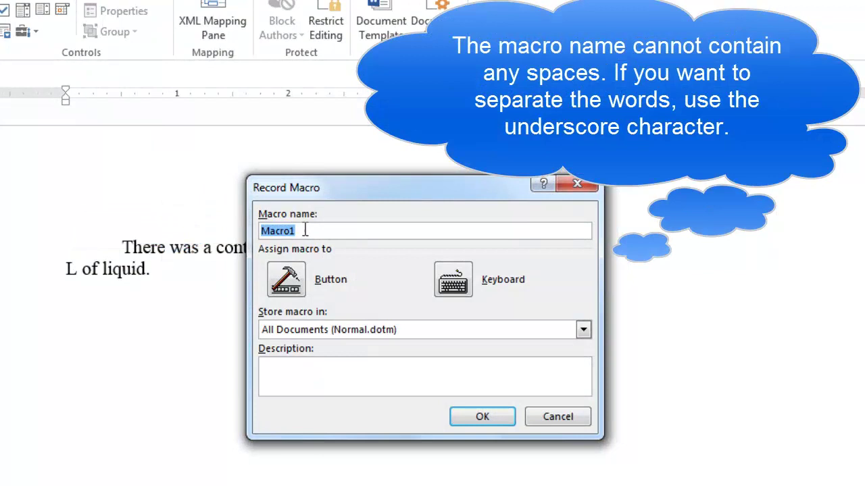
pyautogui.write('NonBreaki')
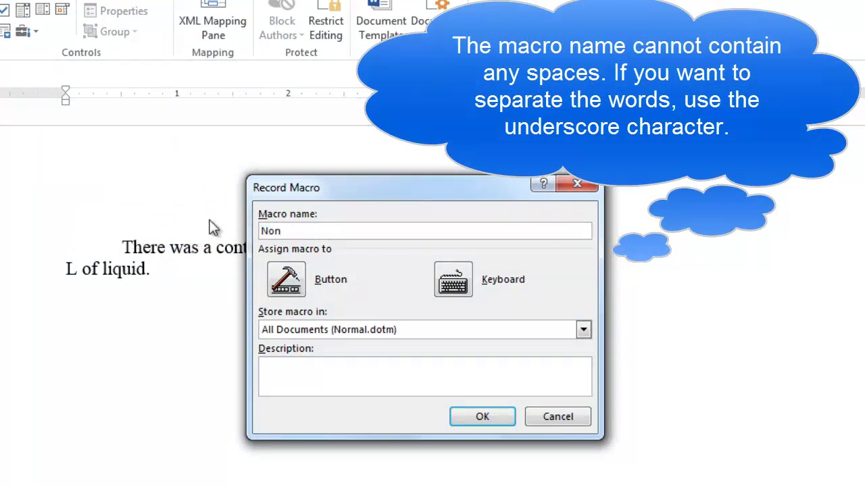
pyautogui.write('ngSpace')
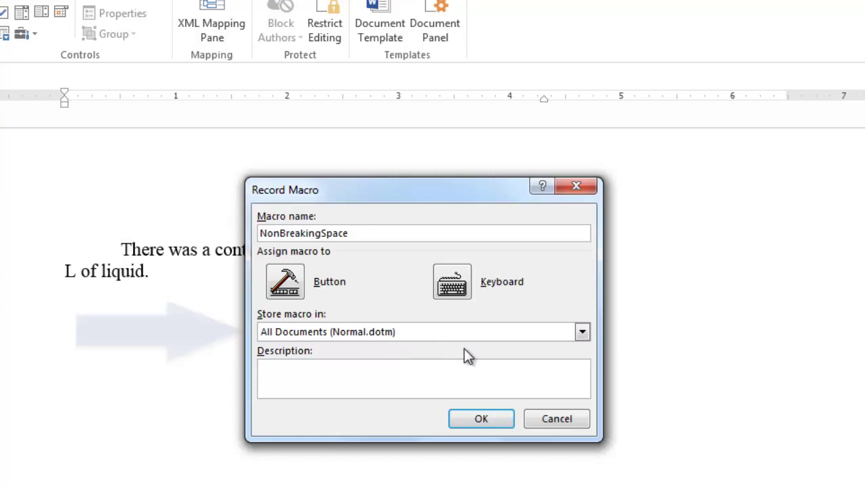
pyautogui.click(583, 331)
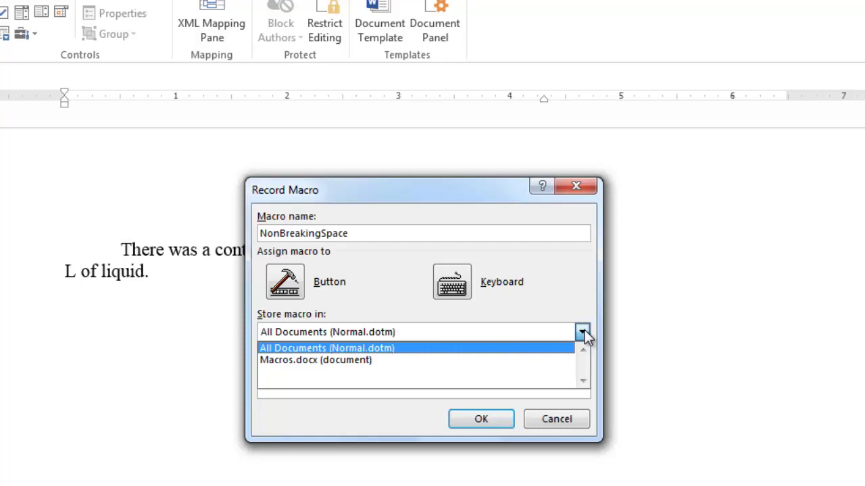
pyautogui.click(582, 332)
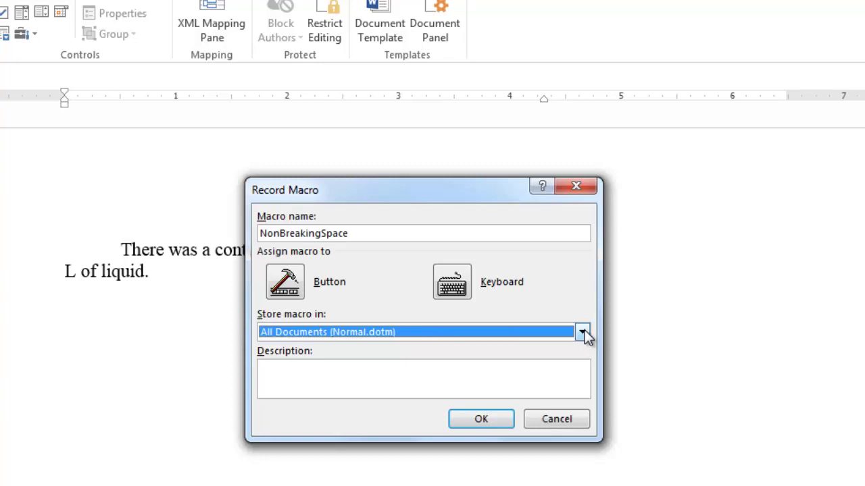
pyautogui.click(298, 376)
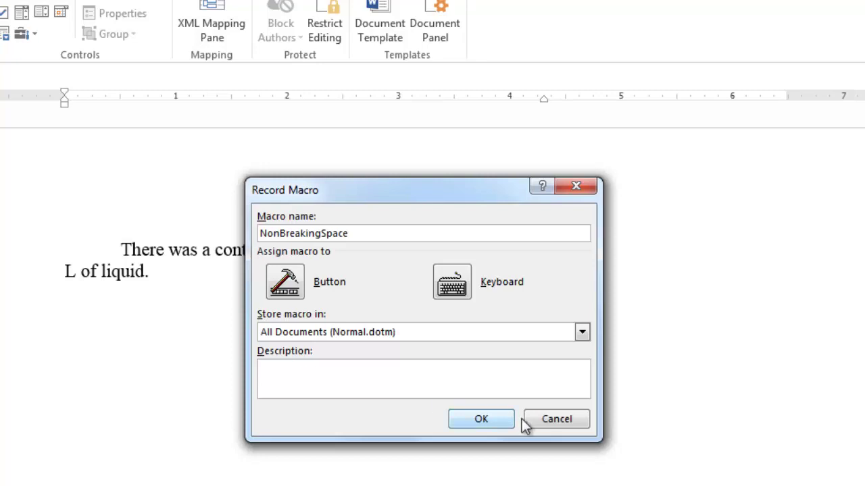
pyautogui.click(481, 419)
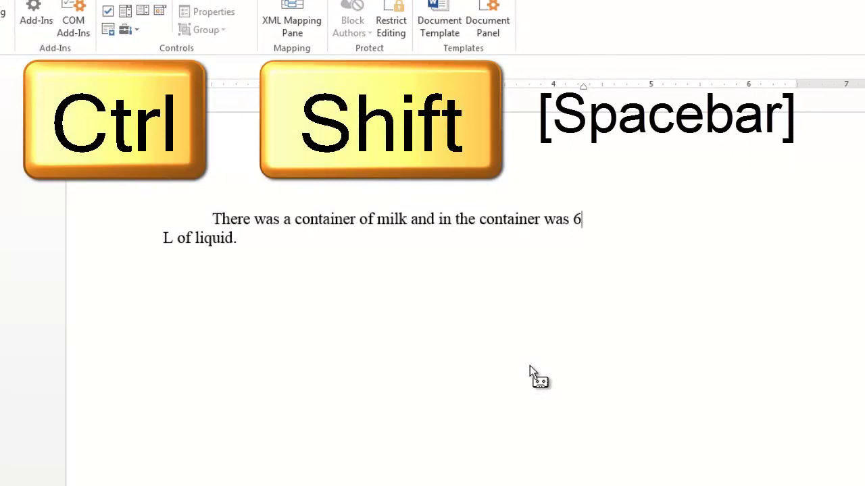
# - Replace the ordinary space between 6 and L with a Ctrl+Shift+Space non-breaking space
pyautogui.press('BackSpace')
pyautogui.hotkey('ctrl', 'shift', 'space')
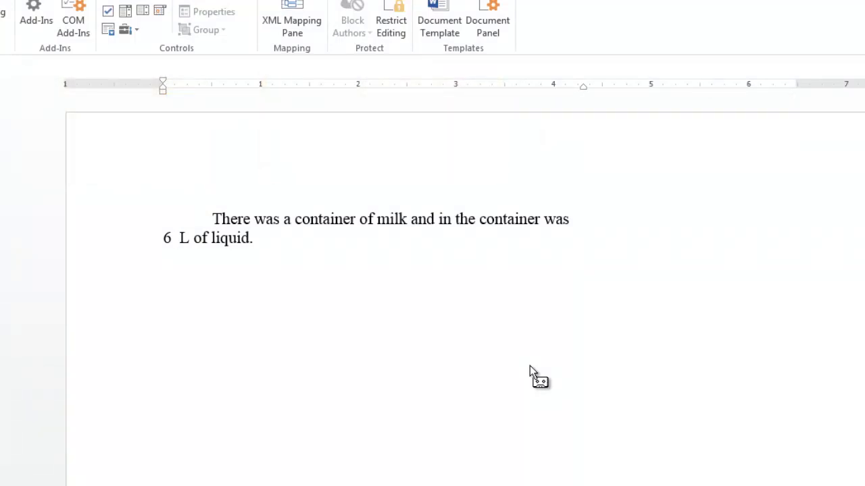
pyautogui.press('Delete')
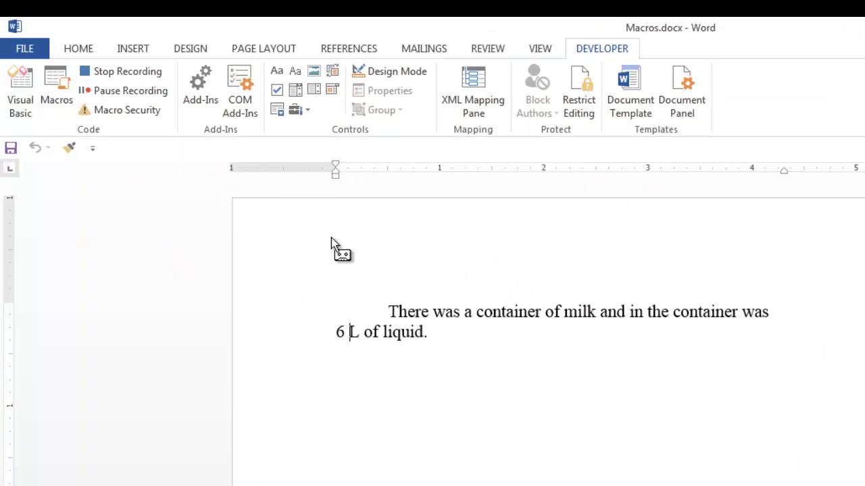
pyautogui.click(138, 74)
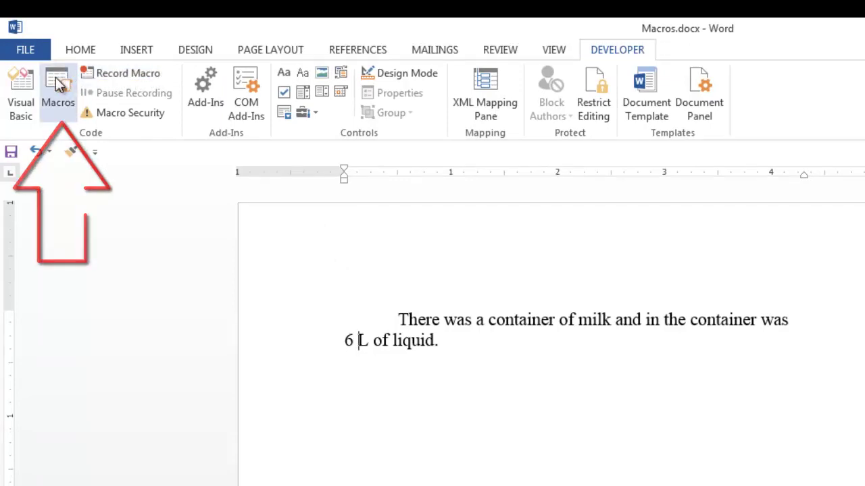
pyautogui.click(58, 83)
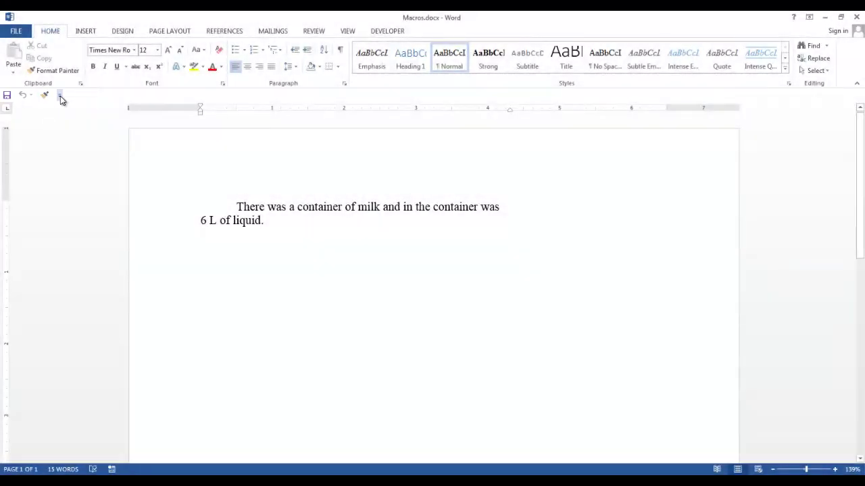
# - Add the NonBreakingSpace macro from the Macros command list to the Quick Access Toolbar
pyautogui.click(60, 96)
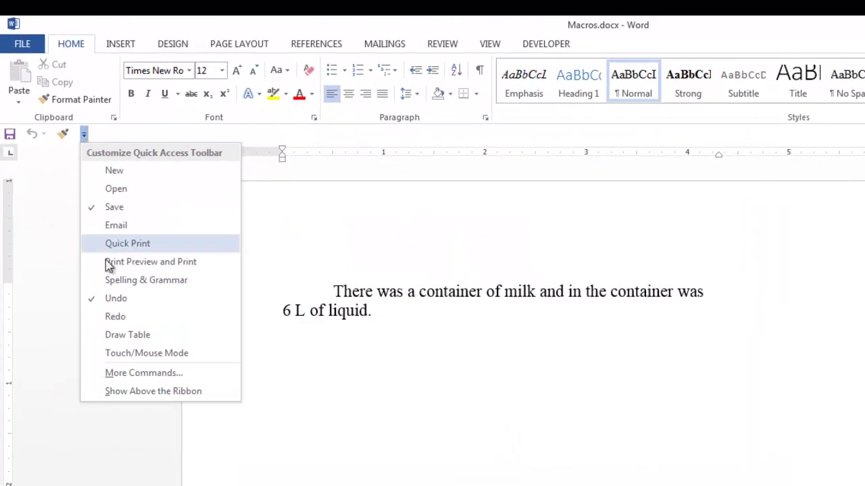
pyautogui.click(130, 375)
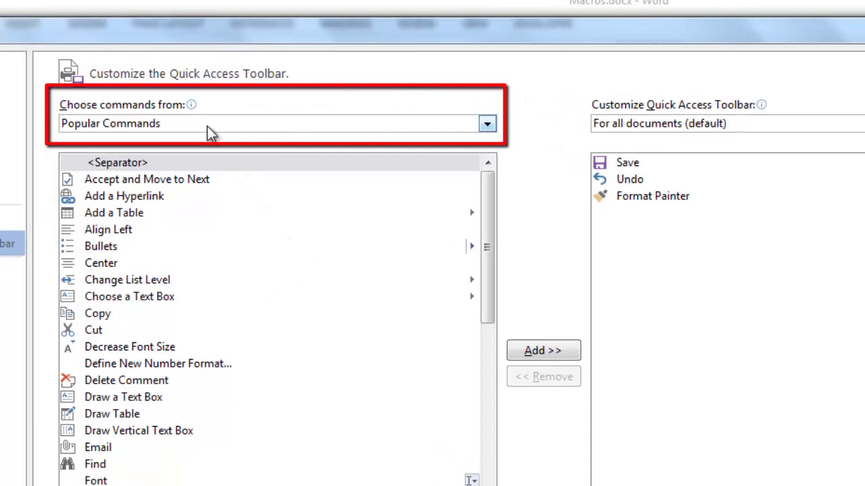
pyautogui.click(487, 125)
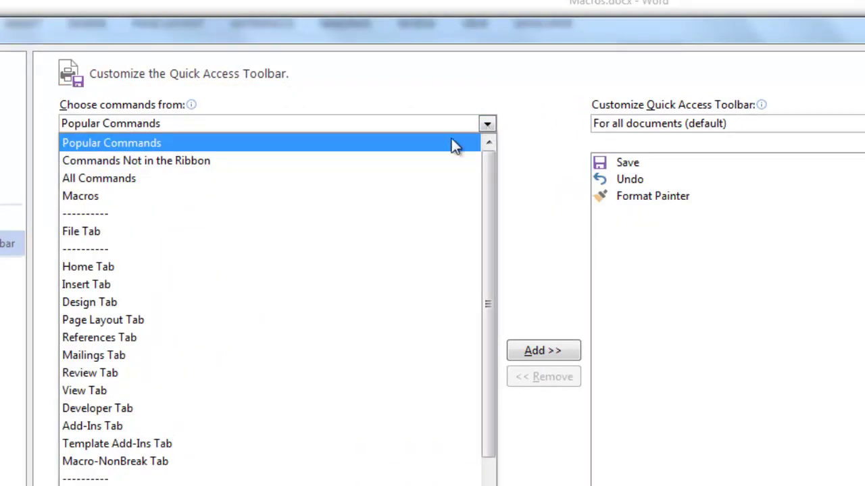
pyautogui.click(369, 194)
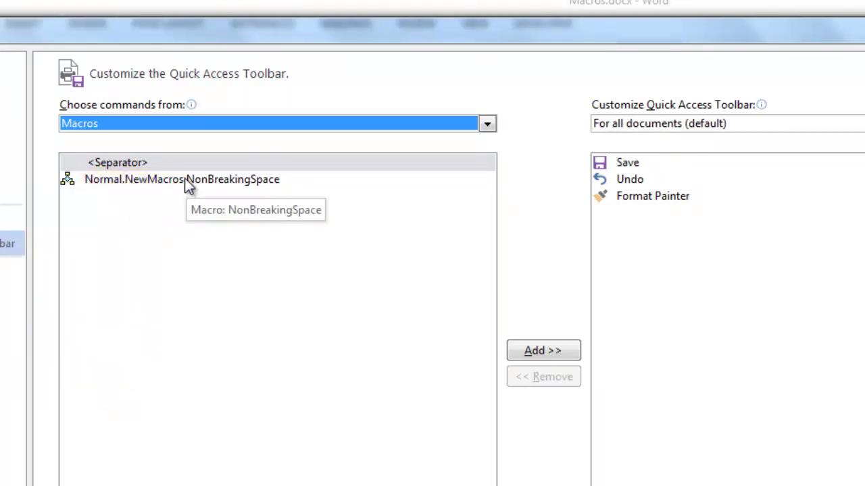
pyautogui.click(185, 178)
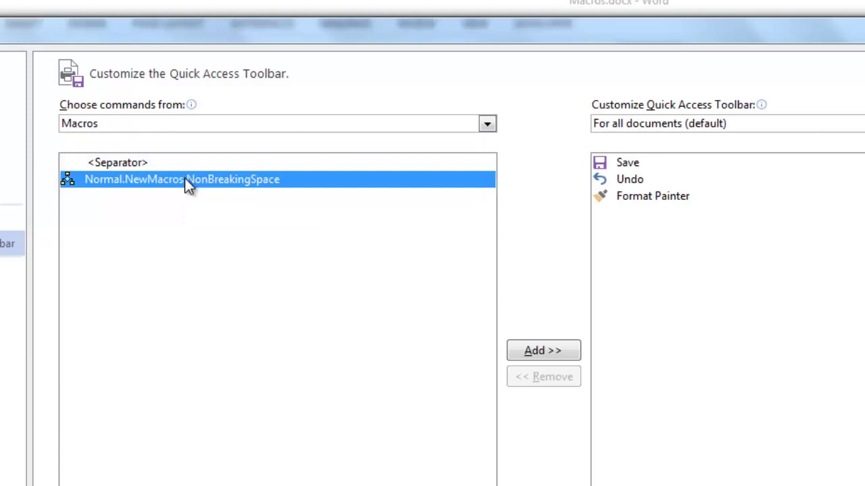
pyautogui.click(540, 352)
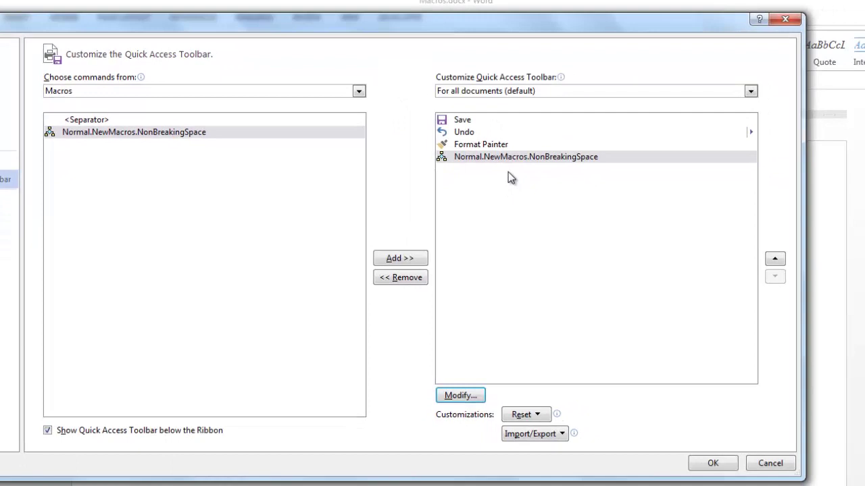
# - Modify the macro entry: smiley symbol, display name stripped of 'Normal.NewMacros.' prefix
pyautogui.click(508, 158)
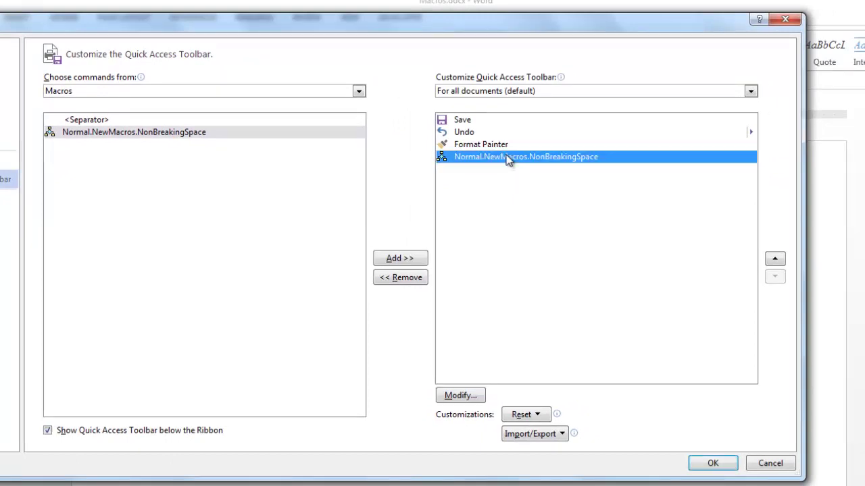
pyautogui.click(461, 397)
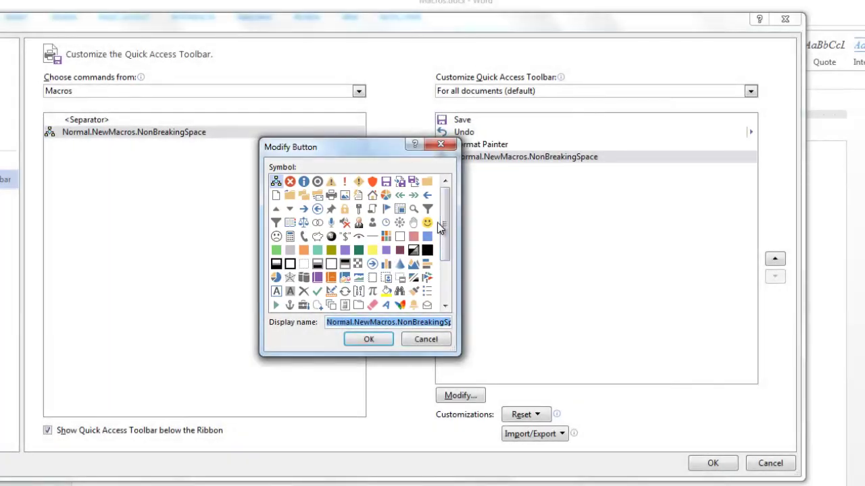
pyautogui.click(427, 224)
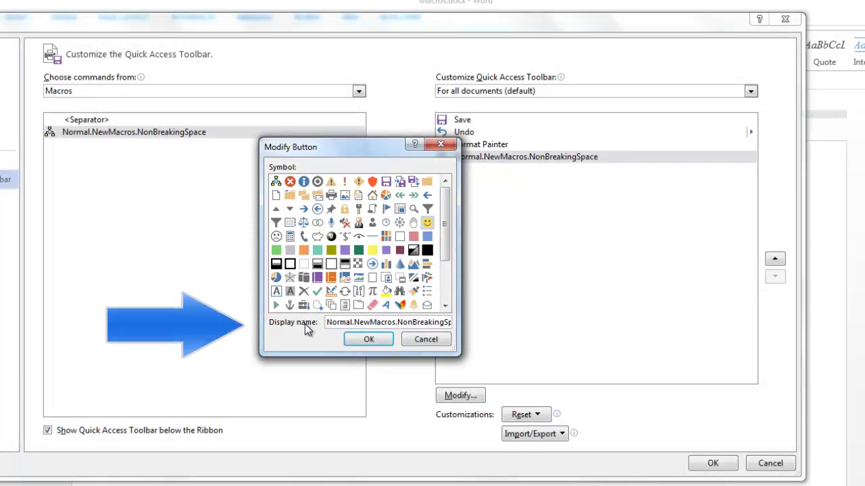
pyautogui.doubleClick(398, 322)
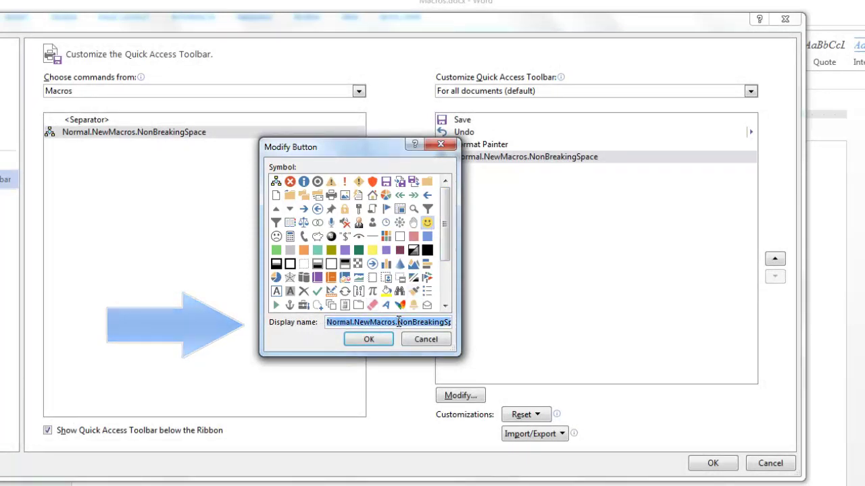
pyautogui.click(398, 322)
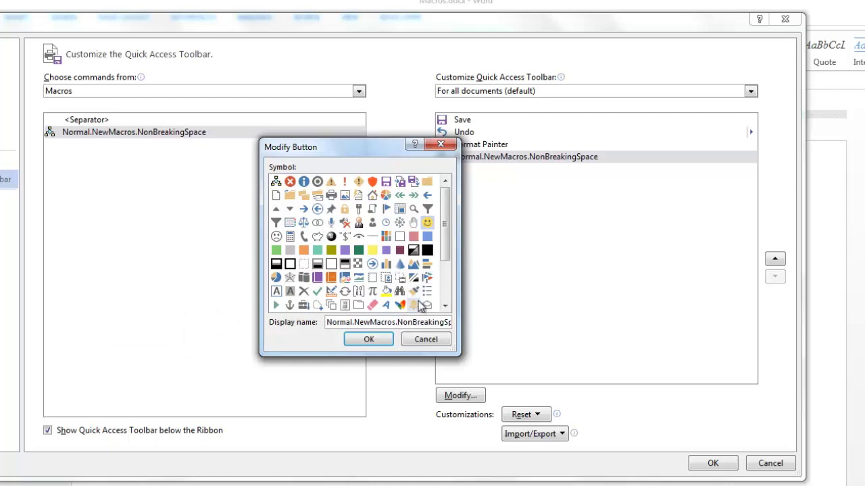
pyautogui.press('BackSpace')
pyautogui.press('BackSpace')
pyautogui.press('BackSpace')
pyautogui.press('BackSpace')
pyautogui.press('BackSpace')
pyautogui.press('BackSpace')
pyautogui.press('BackSpace')
pyautogui.press('BackSpace')
pyautogui.press('BackSpace')
pyautogui.press('BackSpace')
pyautogui.press('BackSpace')
pyautogui.press('BackSpace')
pyautogui.press('BackSpace')
pyautogui.press('BackSpace')
pyautogui.press('BackSpace')
pyautogui.press('BackSpace')
pyautogui.press('BackSpace')
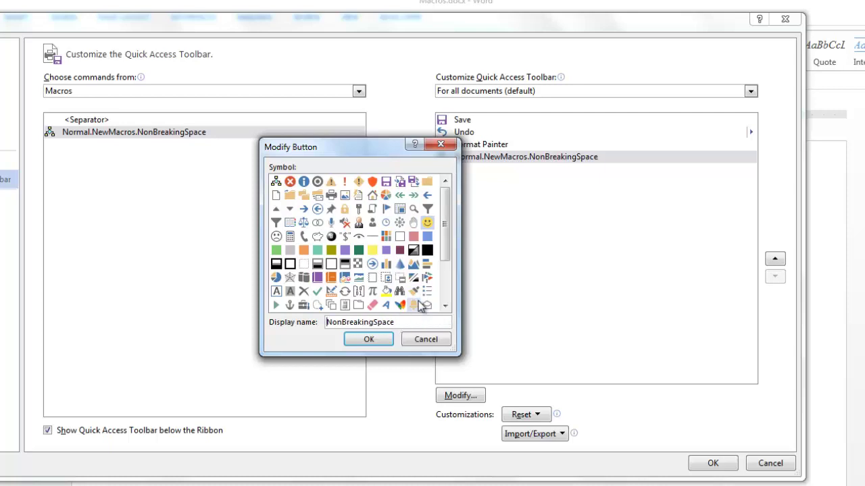
pyautogui.click(377, 342)
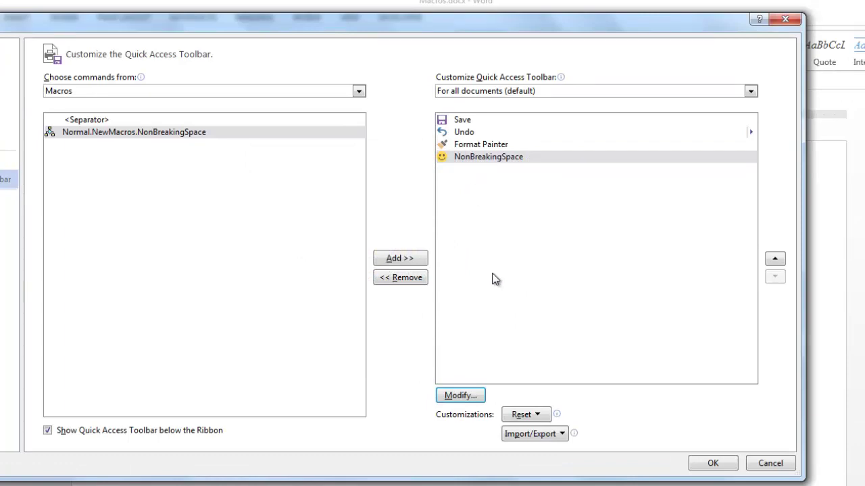
# - Apply the toolbar changes and run the smiley macro after the 6 in the second sentence
pyautogui.click(714, 465)
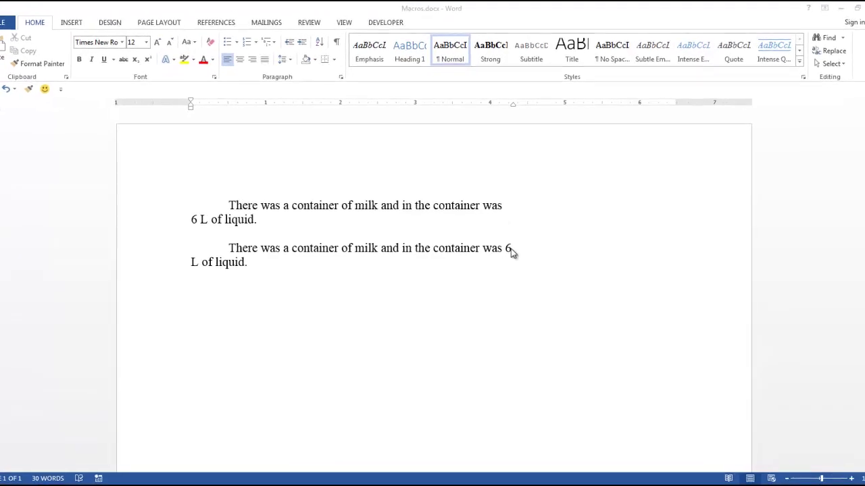
pyautogui.click(511, 250)
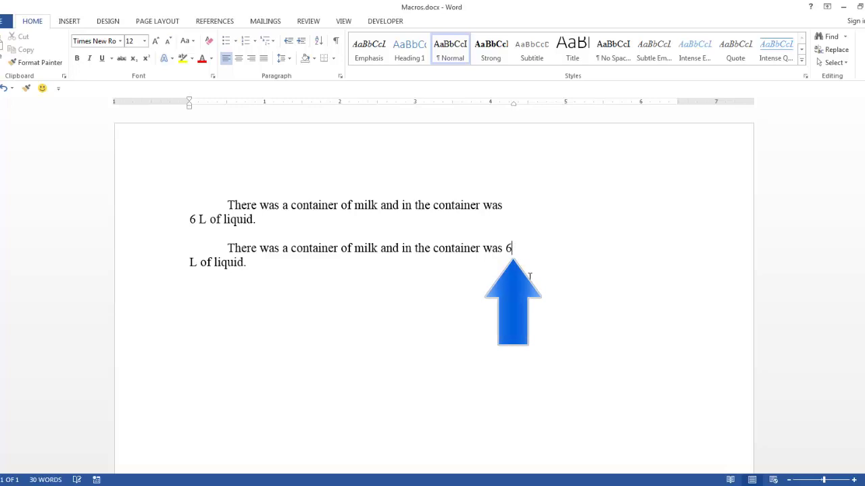
pyautogui.click(42, 90)
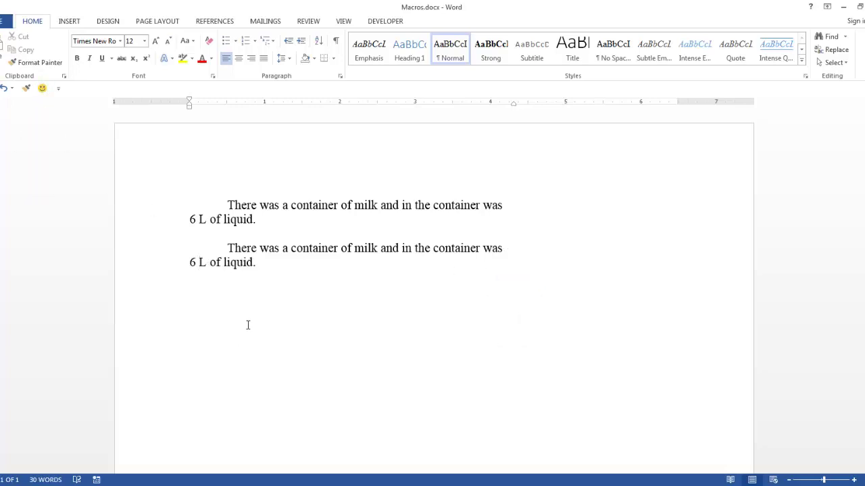